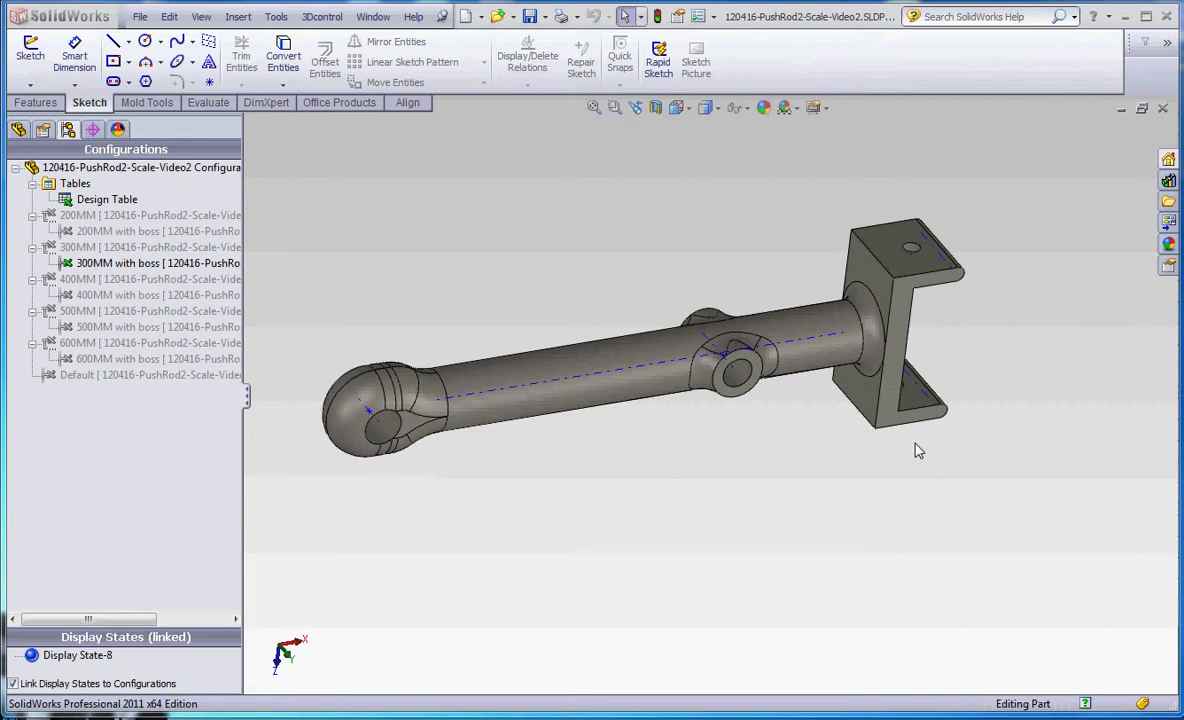
Step: Open the part's design table for editing in a separate window and resize that window so the whole worksheet is visible
left_click(100, 201)
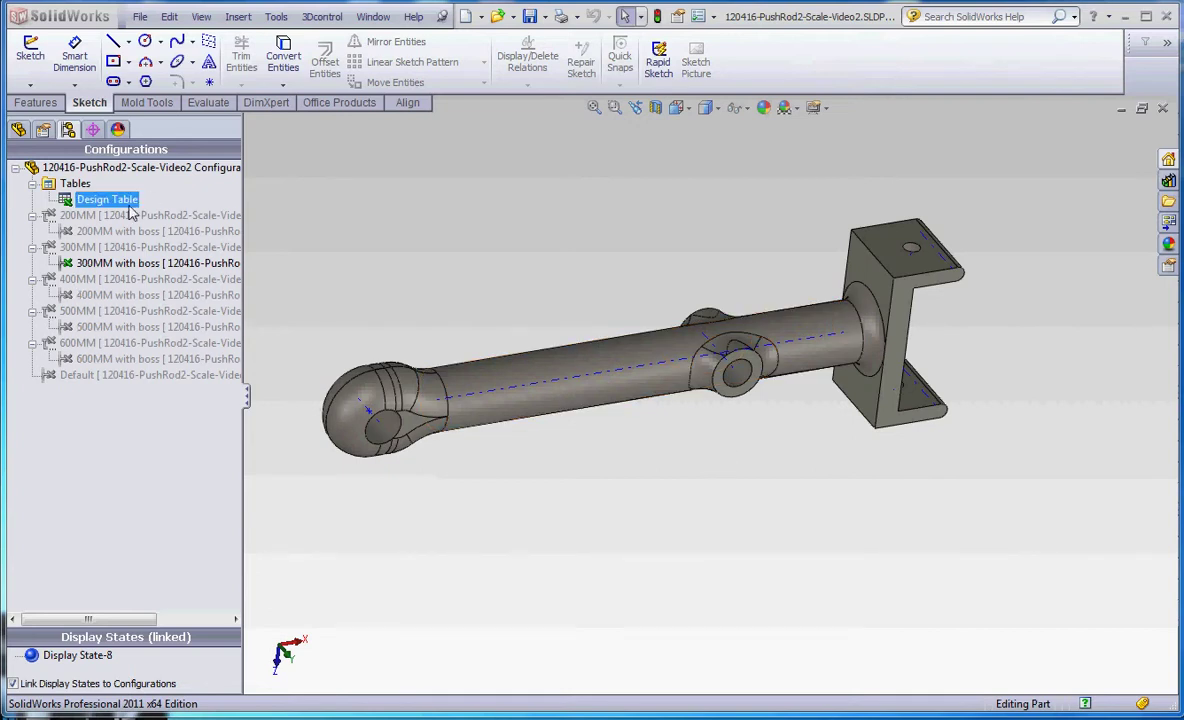
right_click(95, 204)
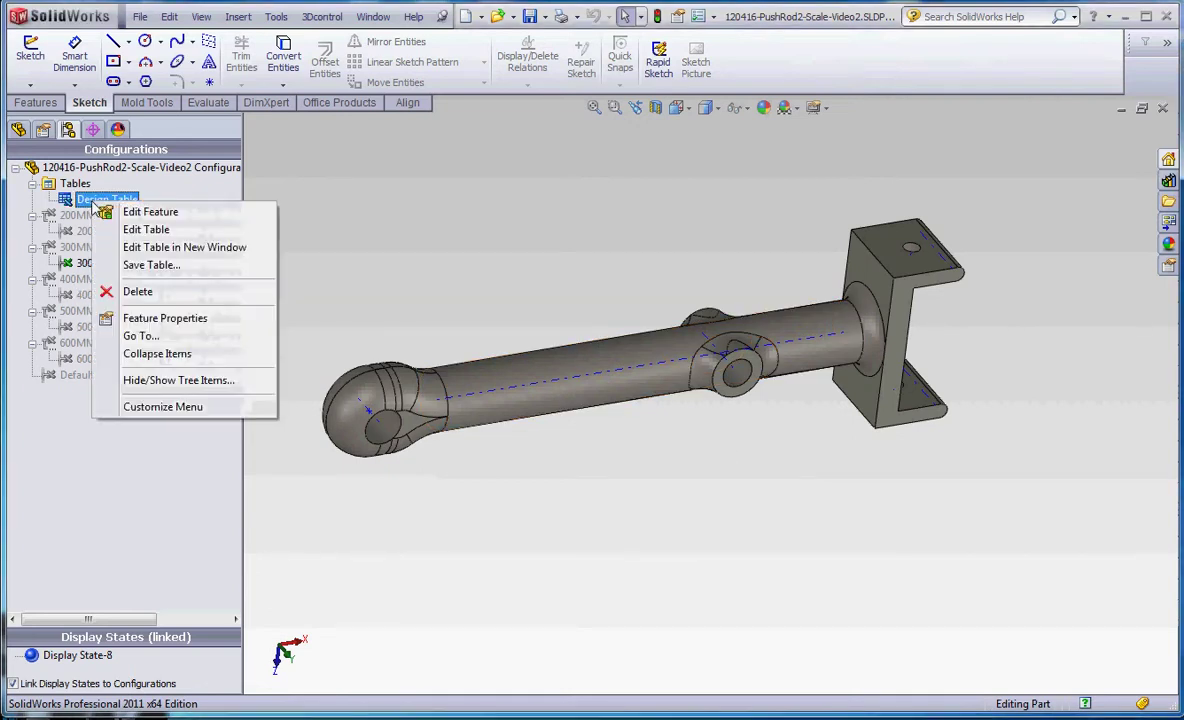
left_click(197, 257)
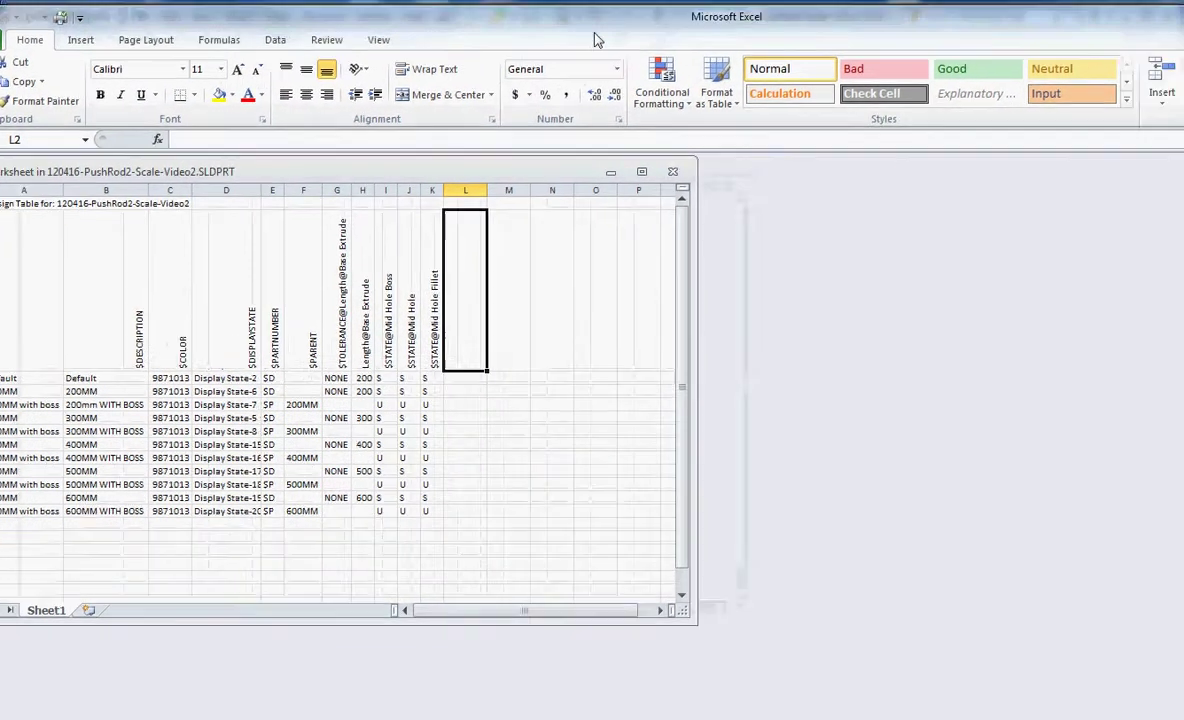
left_click_drag(594, 40, 388, 15)
left_click_drag(1182, 718, 922, 586)
left_click_drag(478, 13, 786, 30)
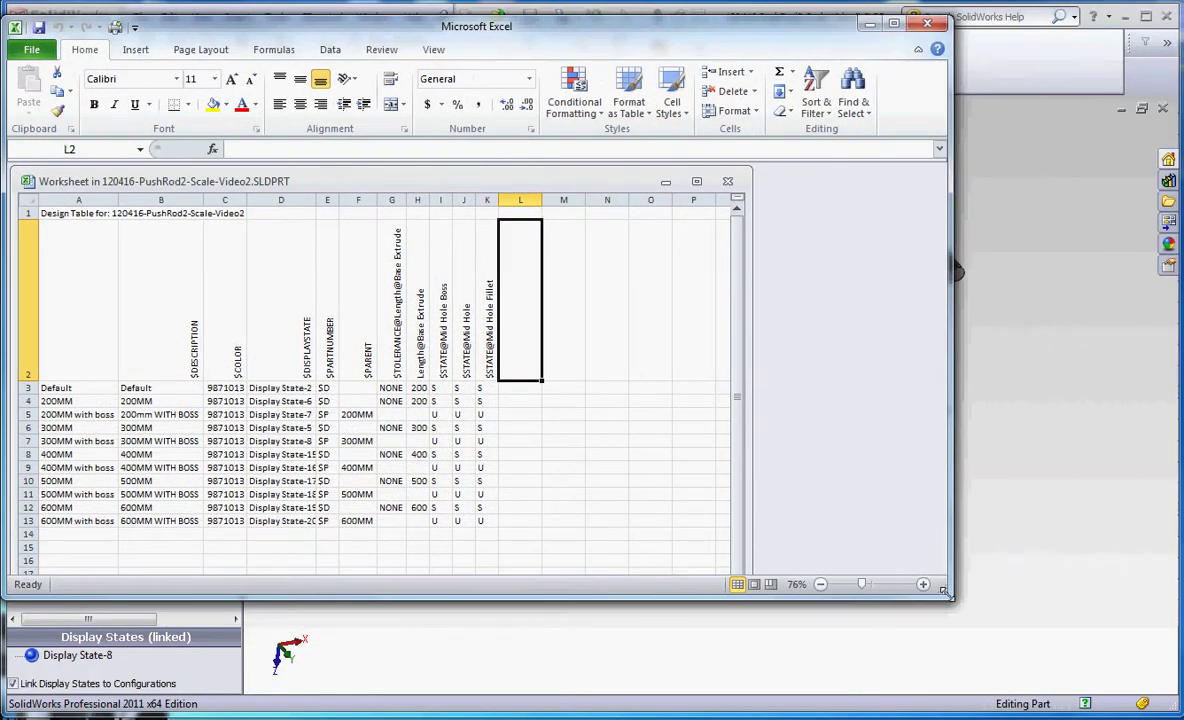
left_click(697, 183)
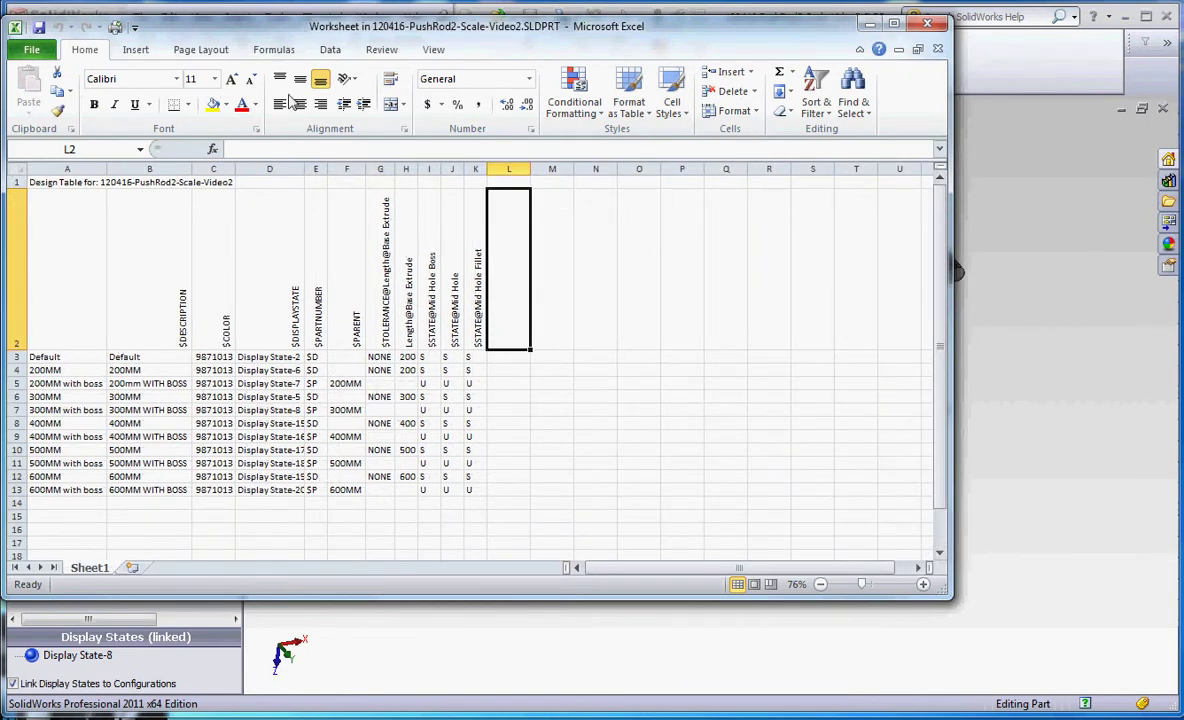
left_click_drag(289, 27, 325, 29)
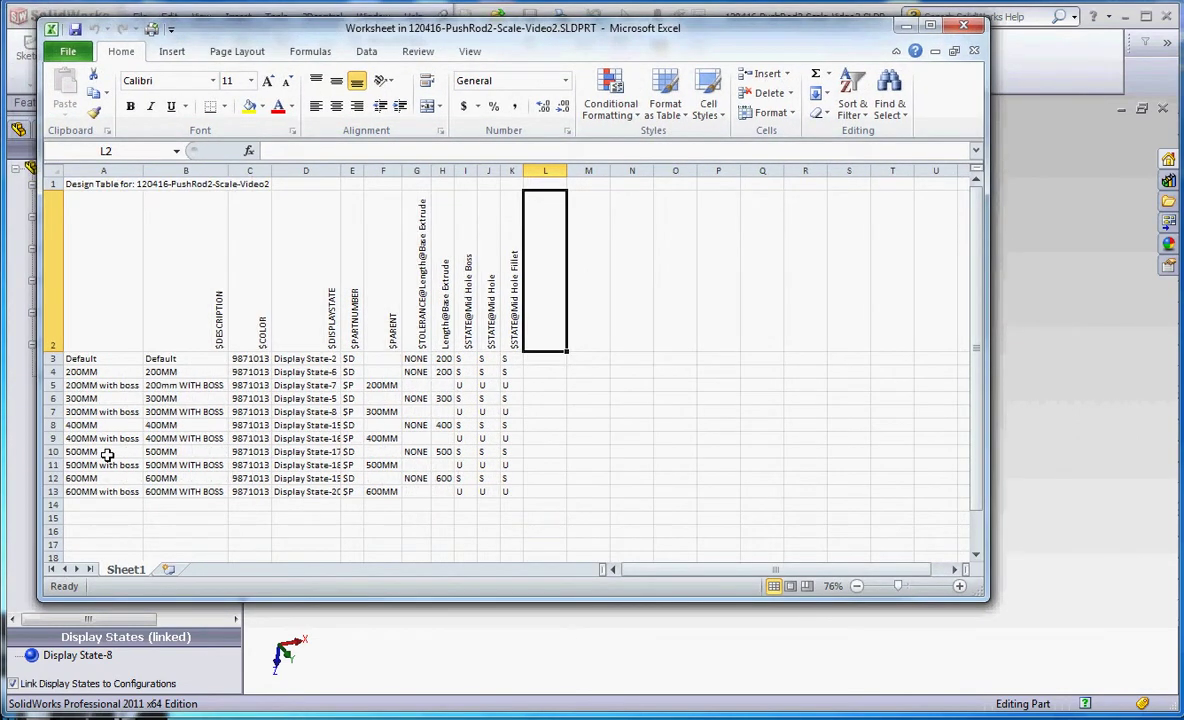
Step: Clear the contents of the five "with boss" configuration rows, 200MM through 600MM, in the design table
left_click_drag(75, 385, 511, 388)
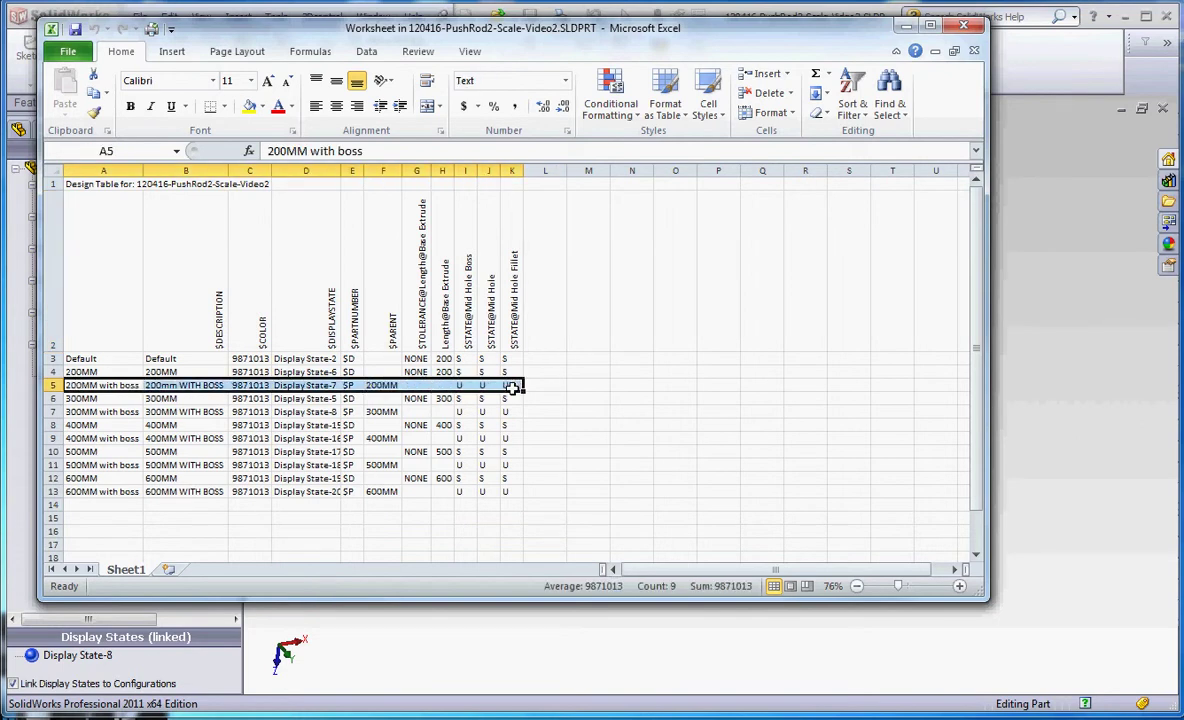
key("Delete")
left_click_drag(80, 414, 512, 410)
key("Delete")
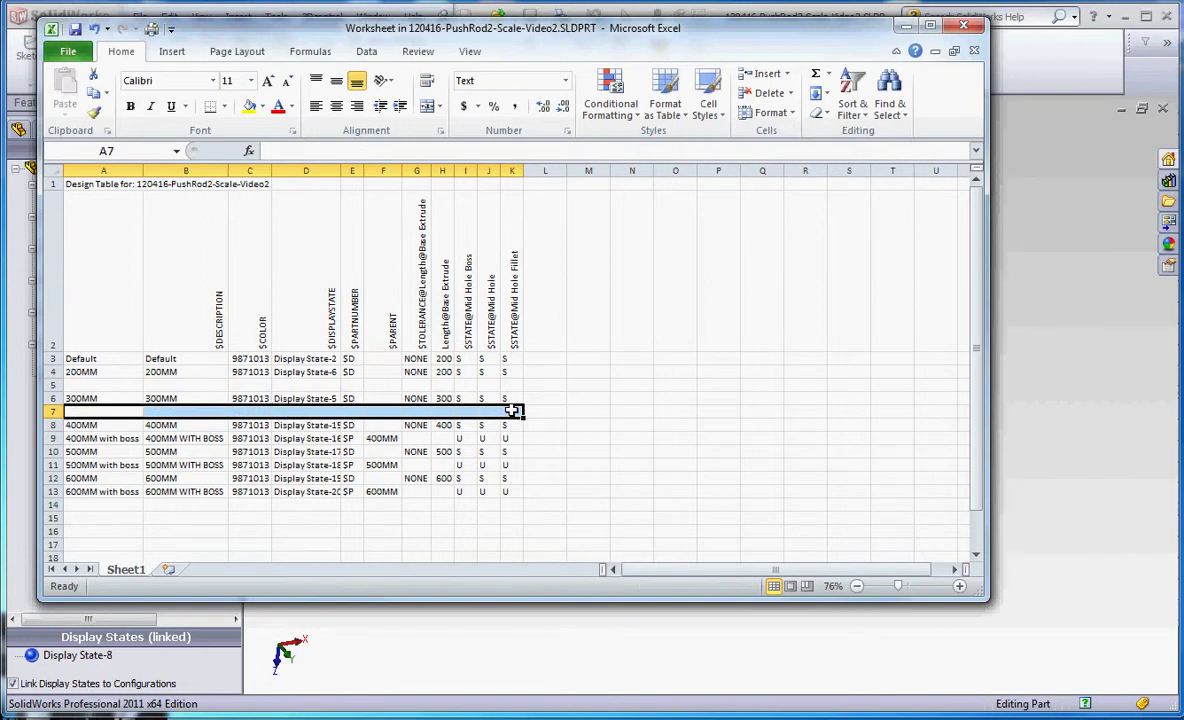
left_click_drag(79, 440, 520, 445)
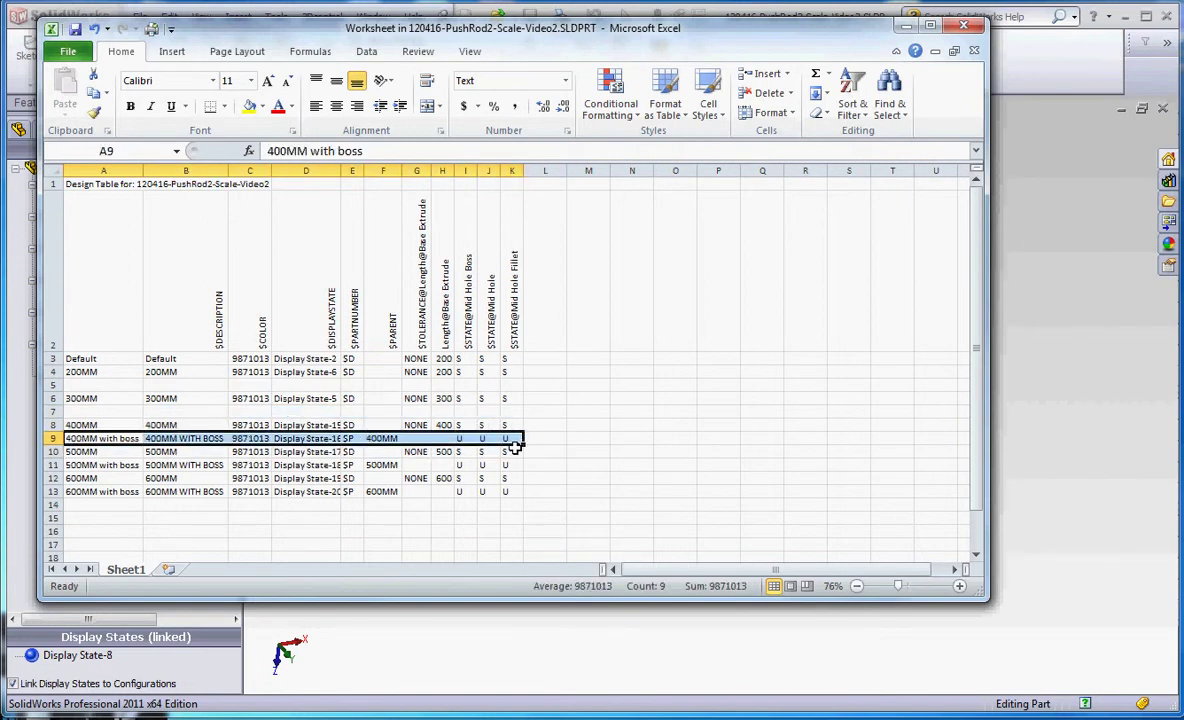
key("Delete")
left_click_drag(80, 465, 518, 464)
key("Delete")
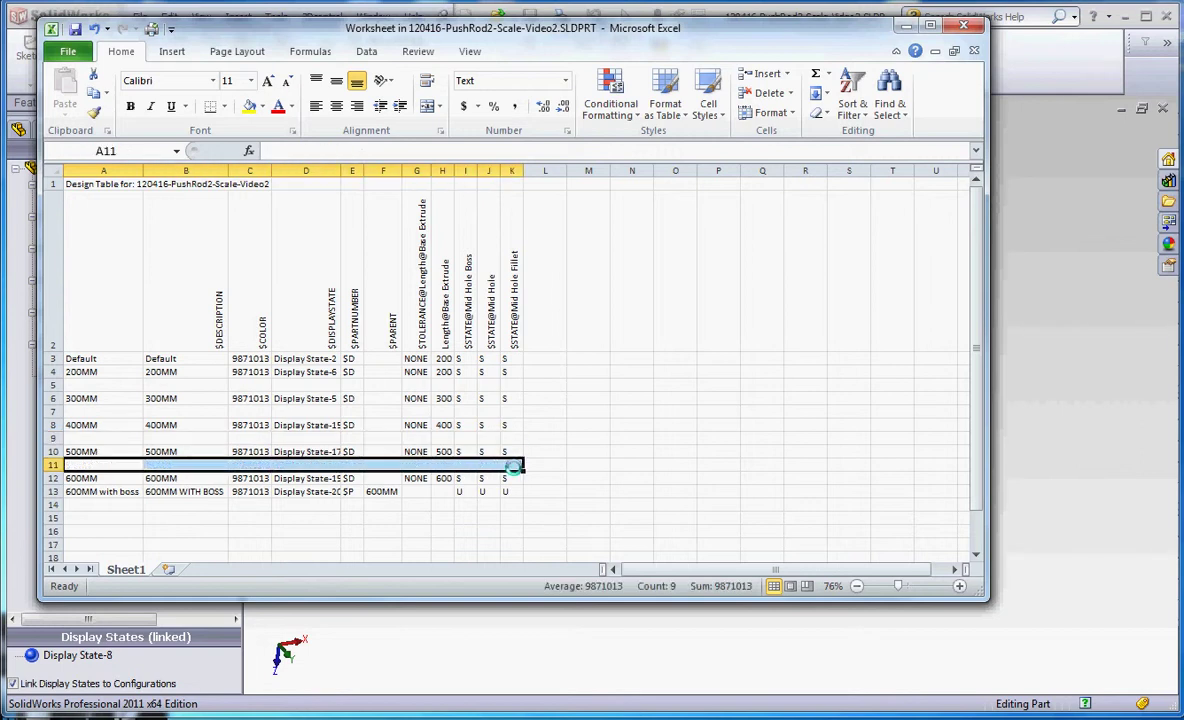
left_click_drag(90, 491, 507, 495)
key("Delete")
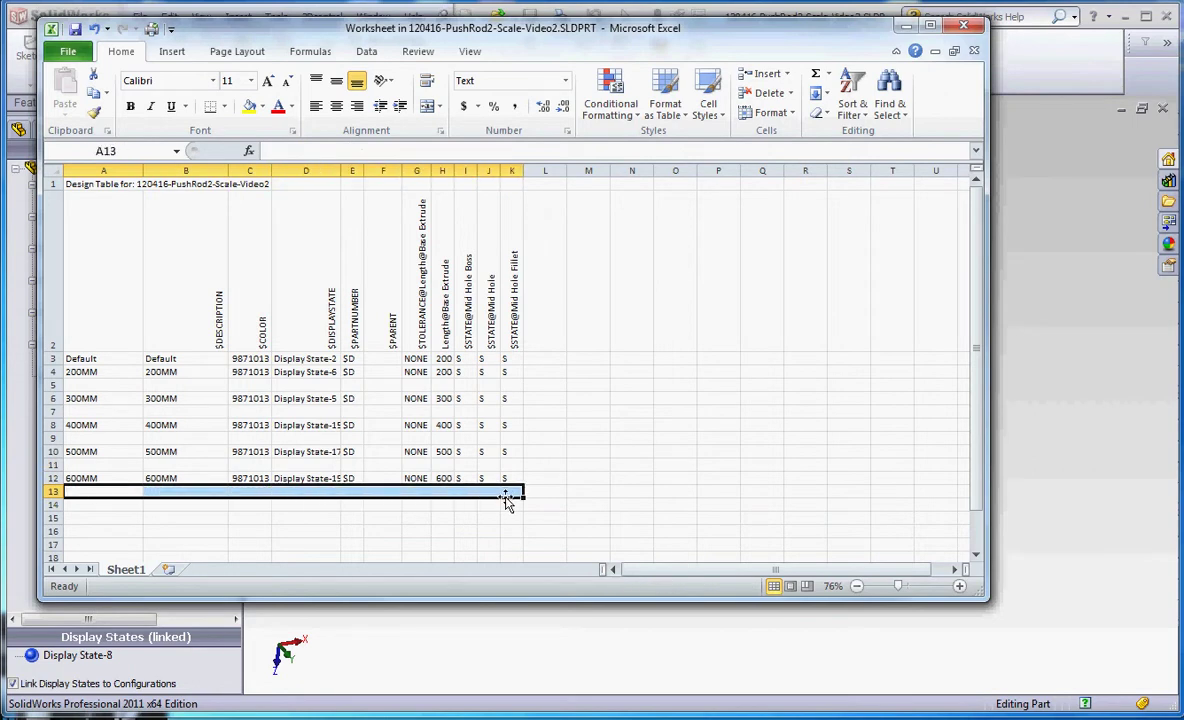
Step: Delete the empty rows 5, 7, 9 and 11 so the remaining configurations follow one another directly
left_click(54, 385)
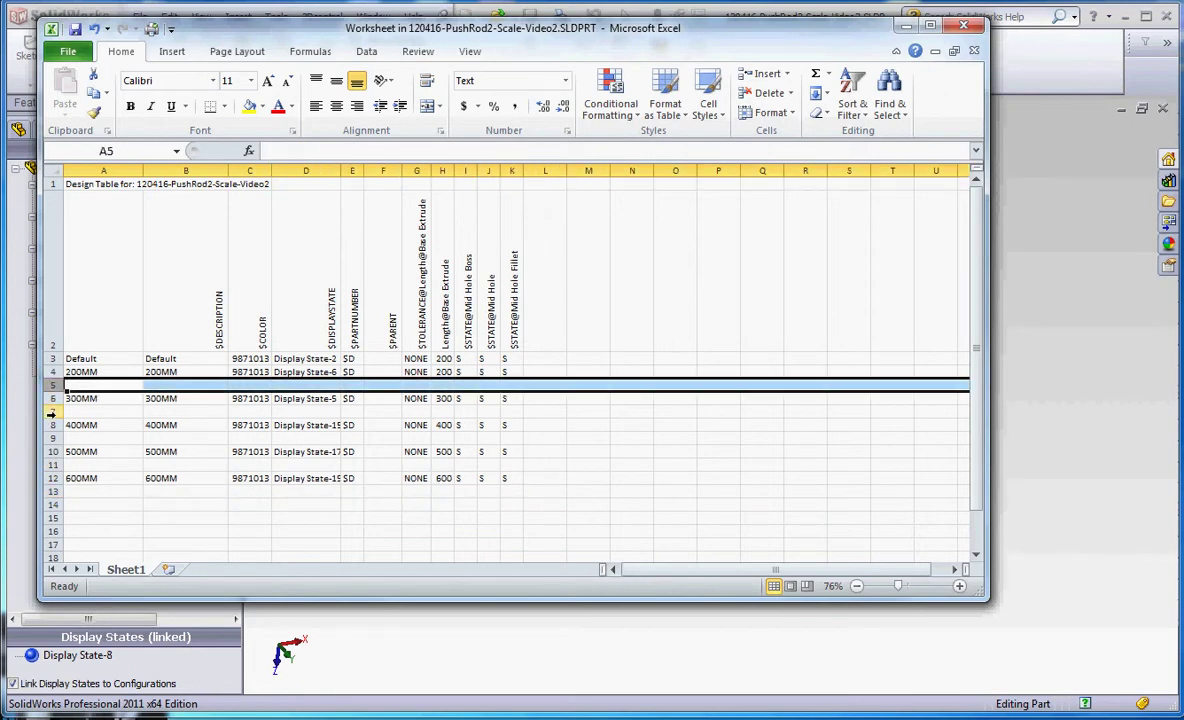
left_click(53, 411, "ctrl")
left_click(54, 438, "ctrl")
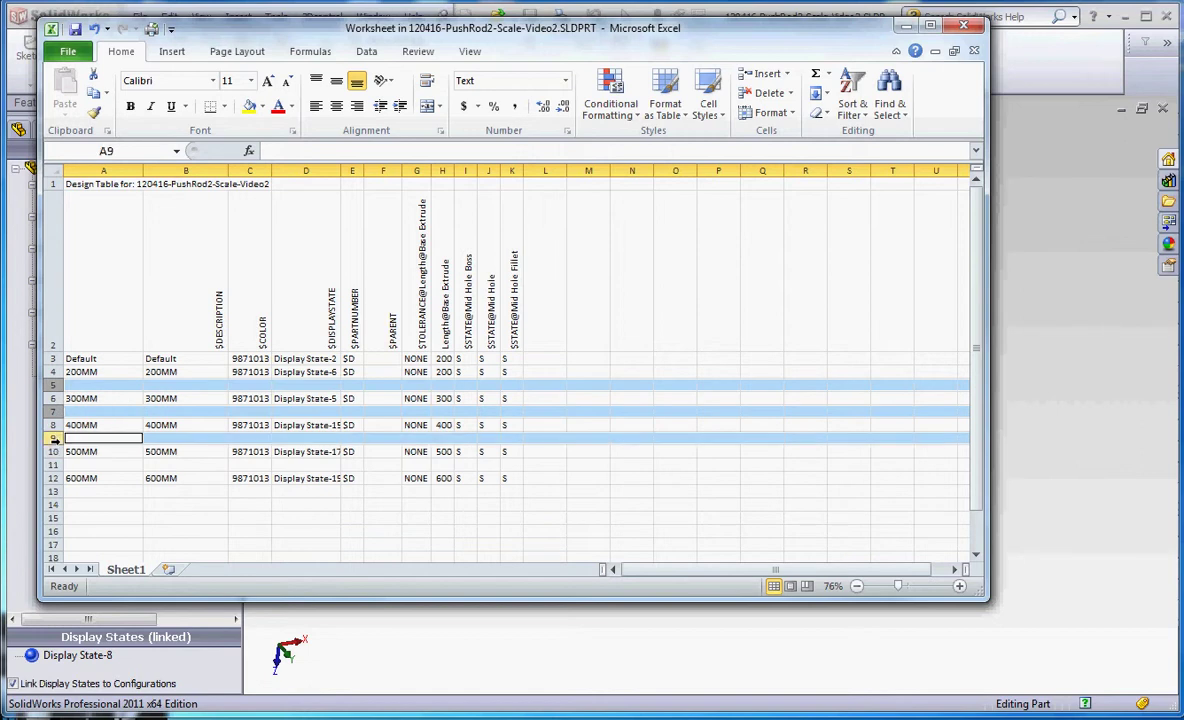
left_click(54, 465, "ctrl")
right_click(55, 465)
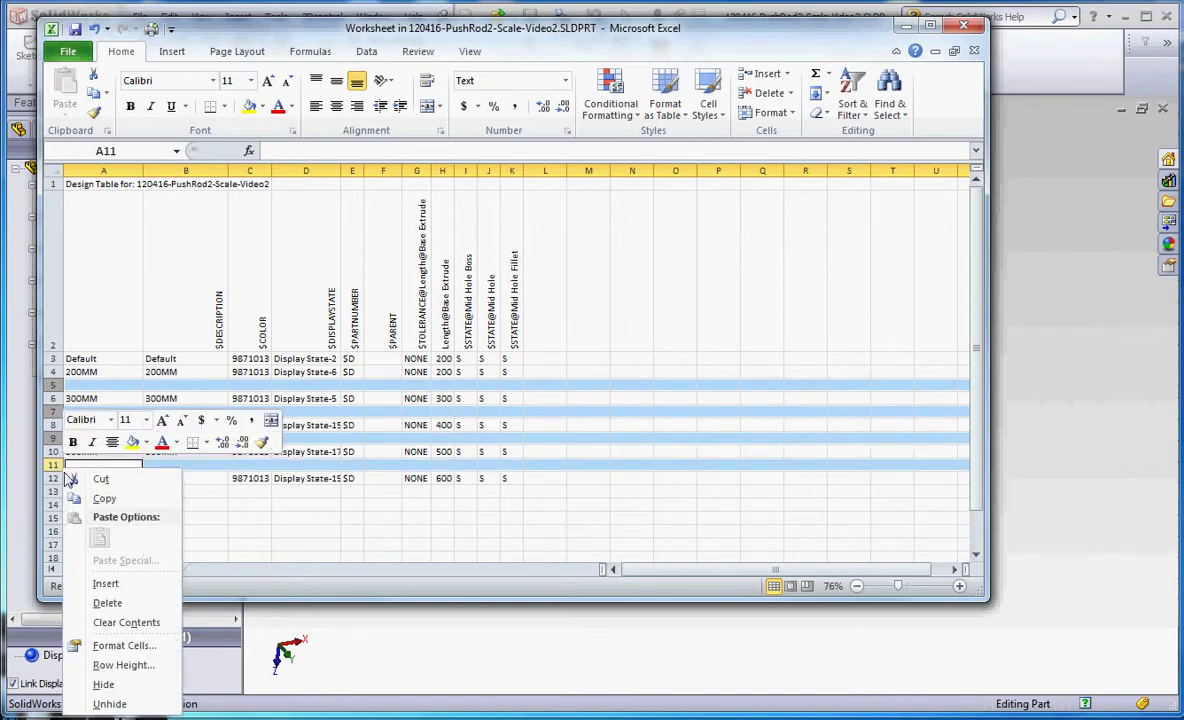
left_click(108, 602)
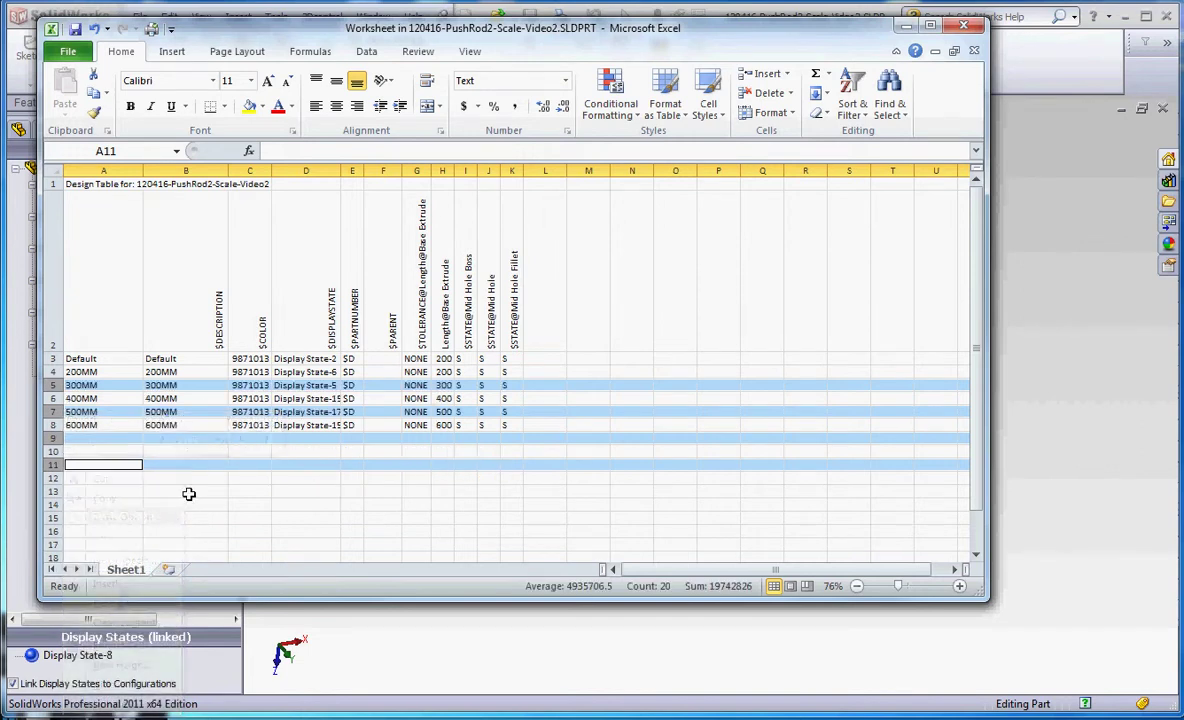
left_click(185, 491)
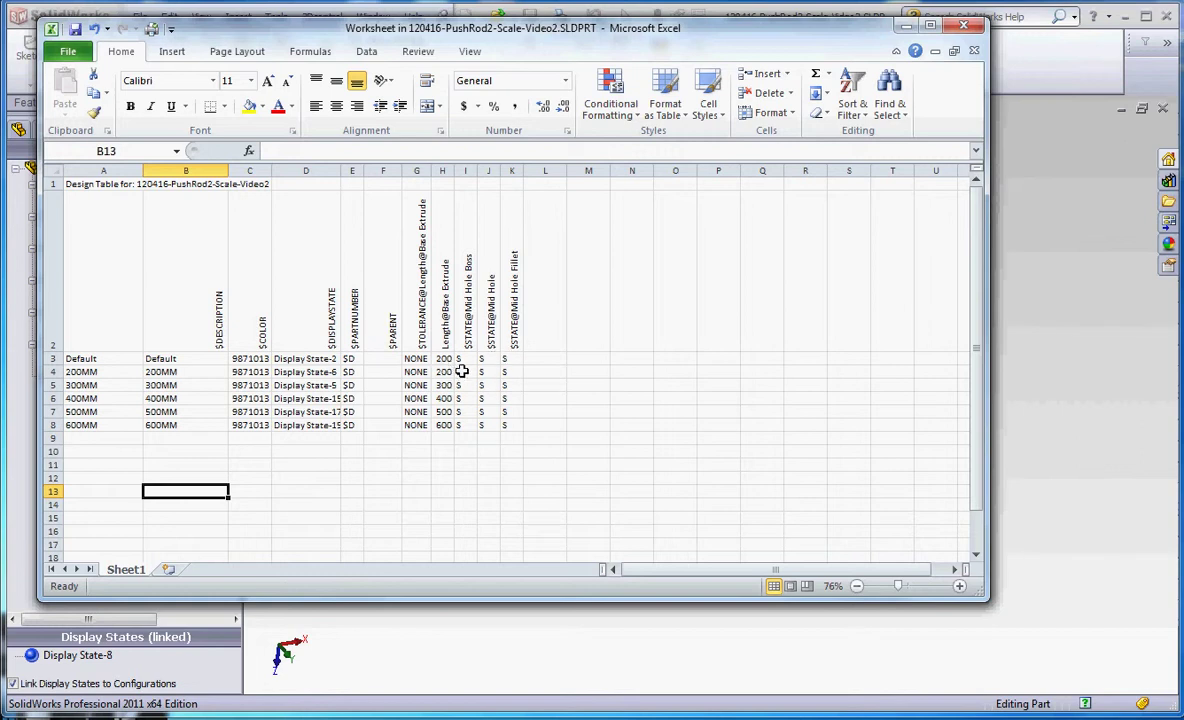
Step: Set the Mid Hole Boss, Mid Hole and Mid Hole Fillet states to u for the 200MM through 600MM configurations
left_click_drag(462, 371, 511, 425)
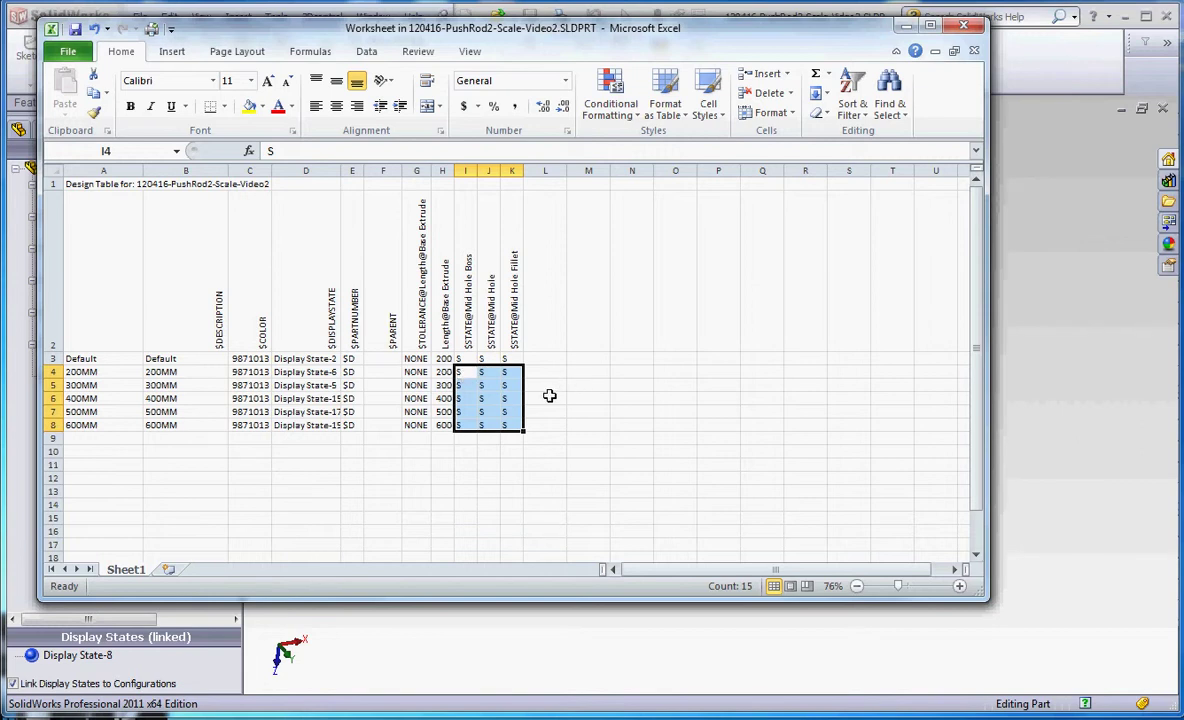
type("u u u u u u u u u u u u u u")
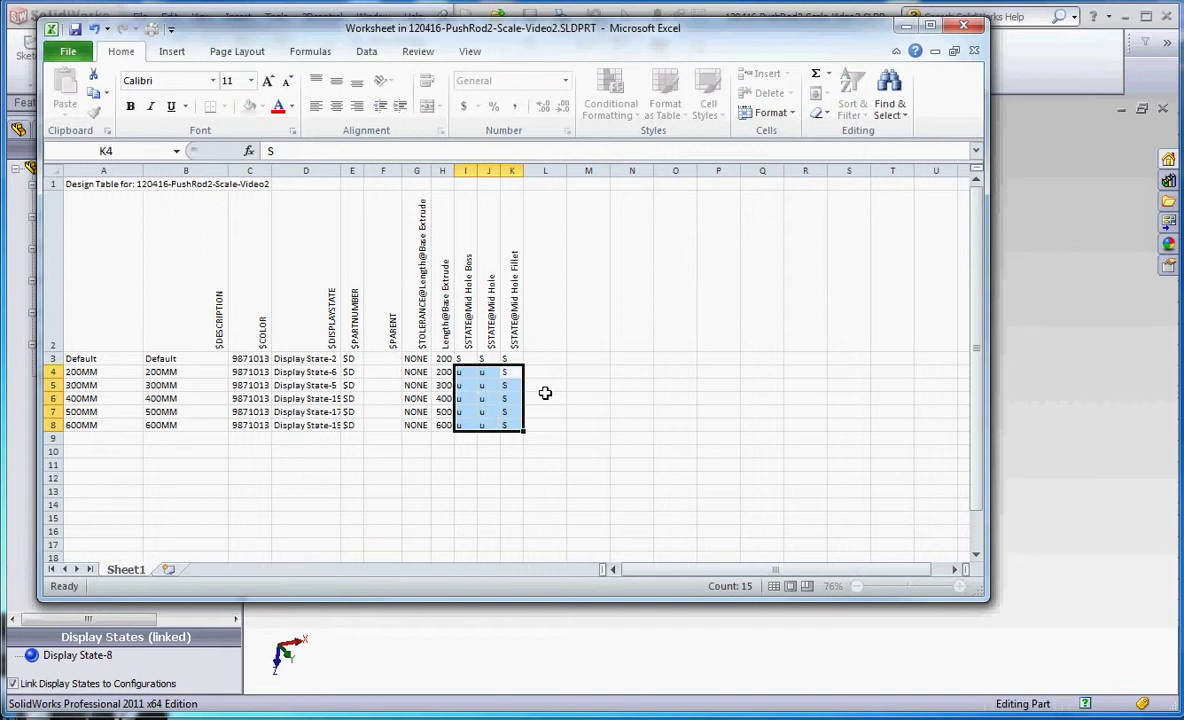
key("Return")
type("u")
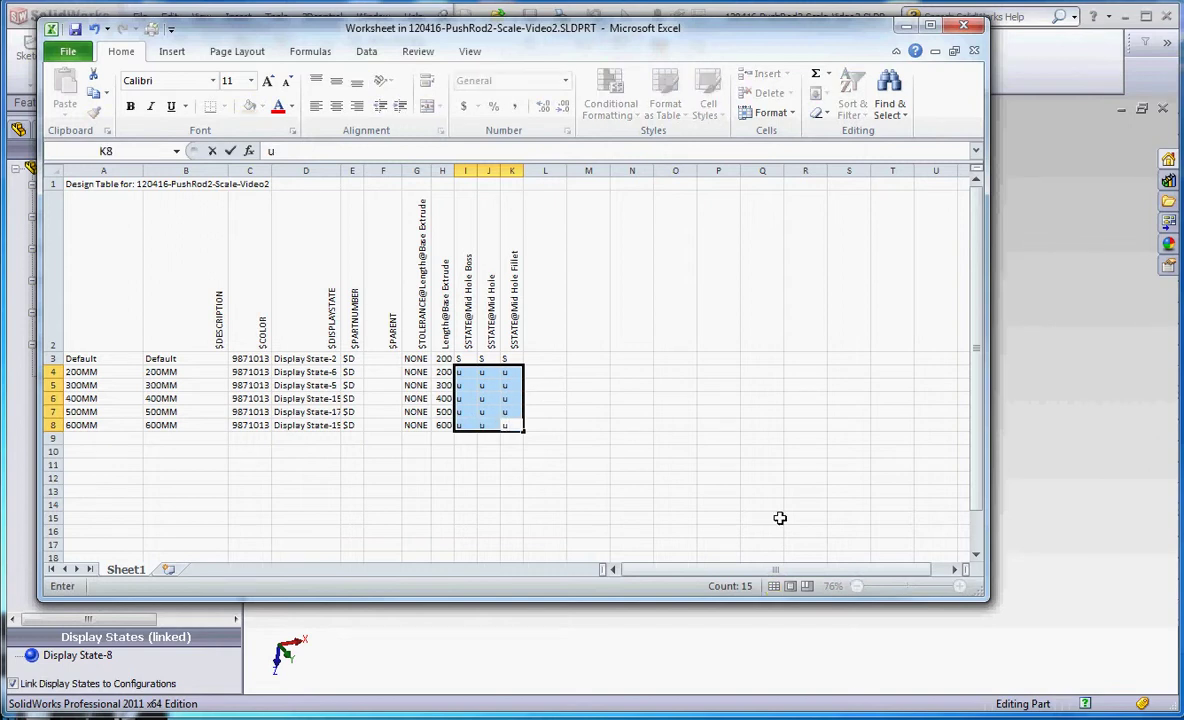
left_click(545, 478)
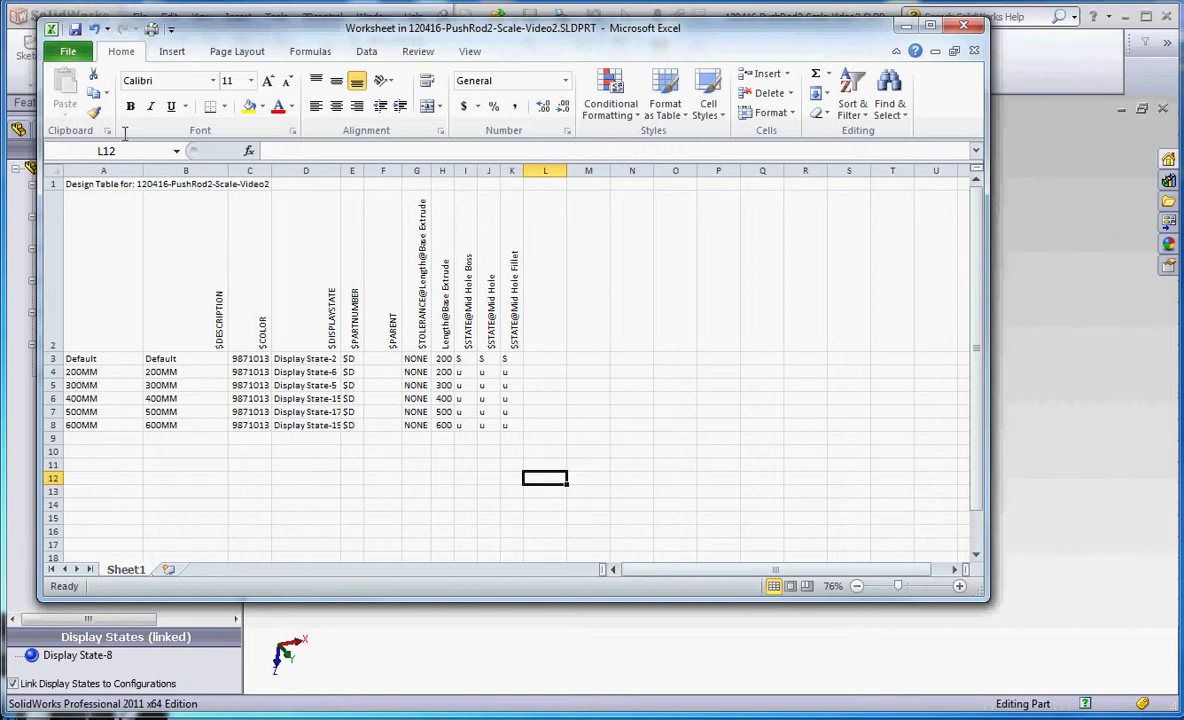
Step: Save the design table back to the part and accept deleting the unused 200MM, 400MM, 500MM and 600MM with boss configurations
left_click_drag(309, 41, 350, 89)
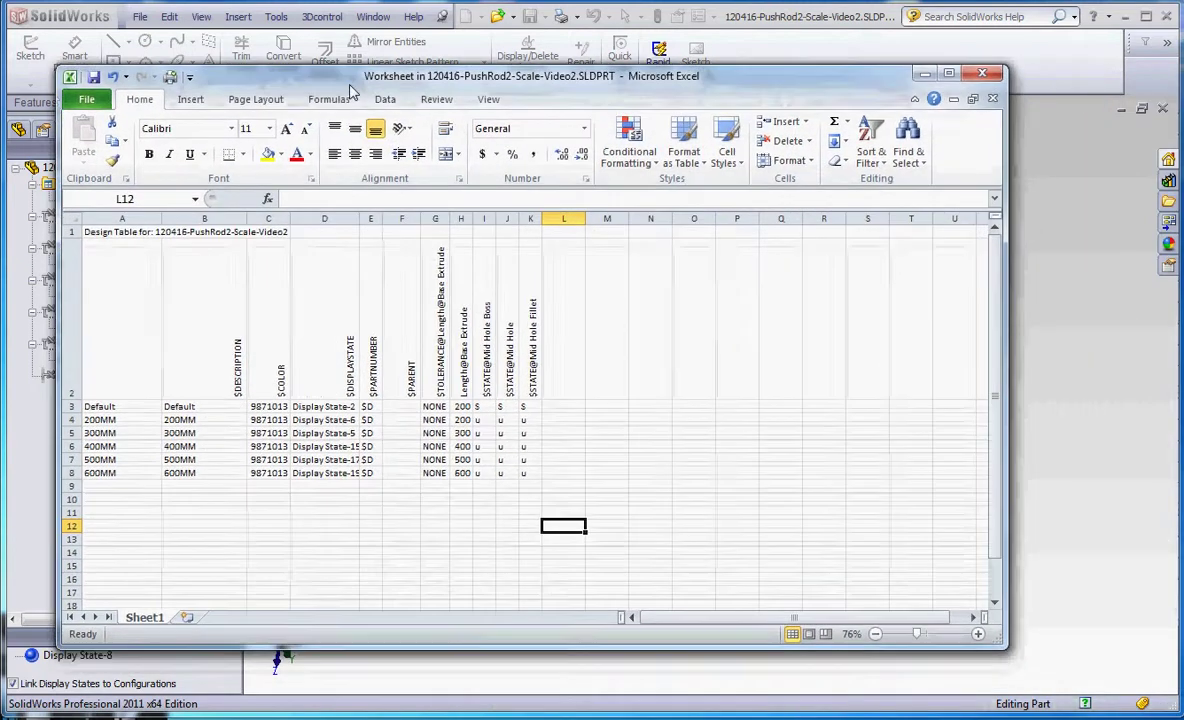
left_click(93, 78)
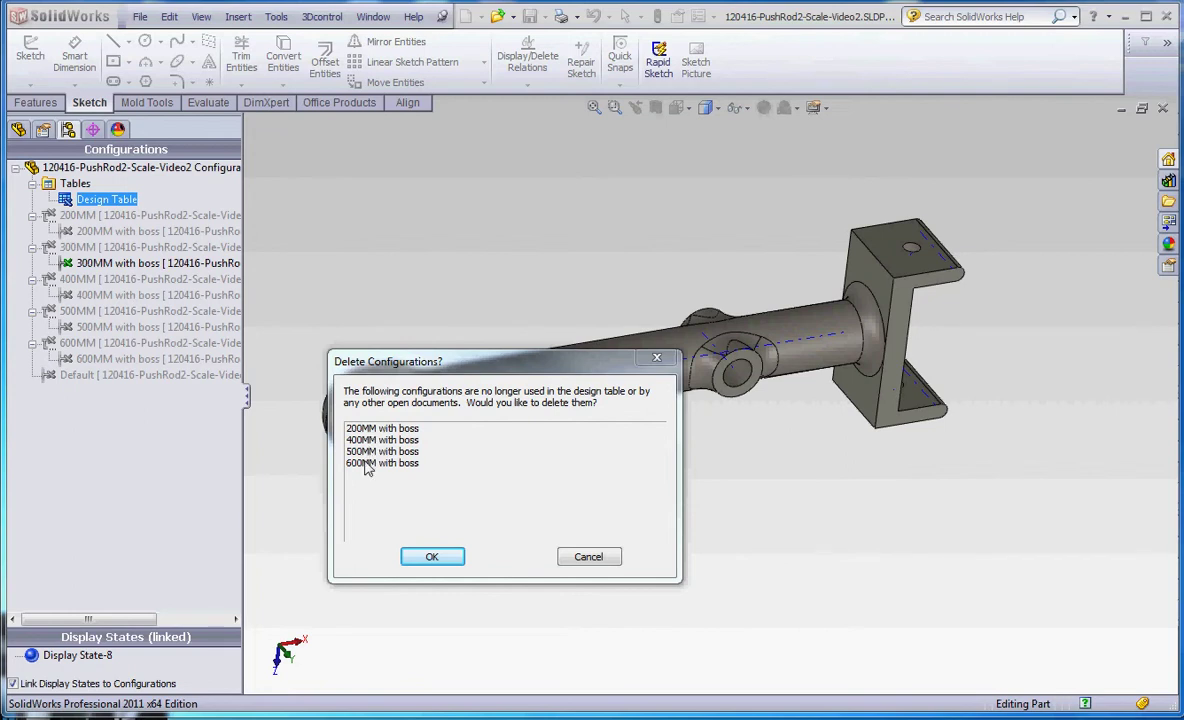
left_click(433, 558)
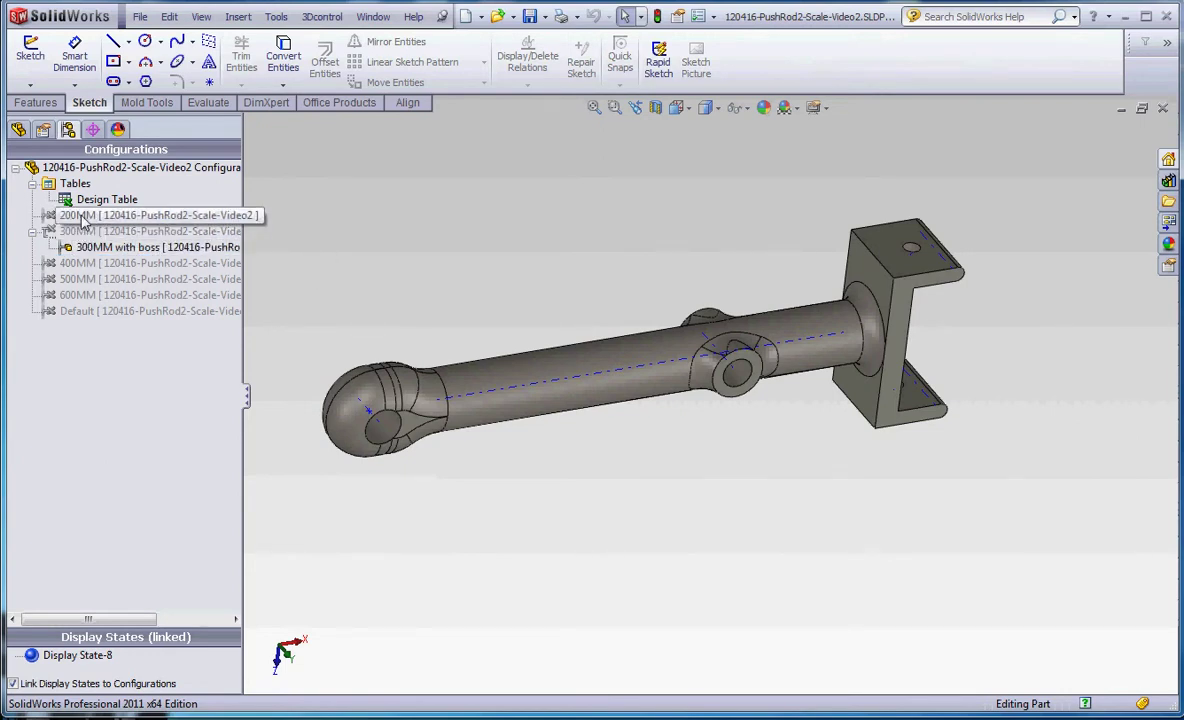
Step: Activate the Default configuration, and reopen the design table to check its rows without adding the 300MM with boss configuration
double_click(122, 313)
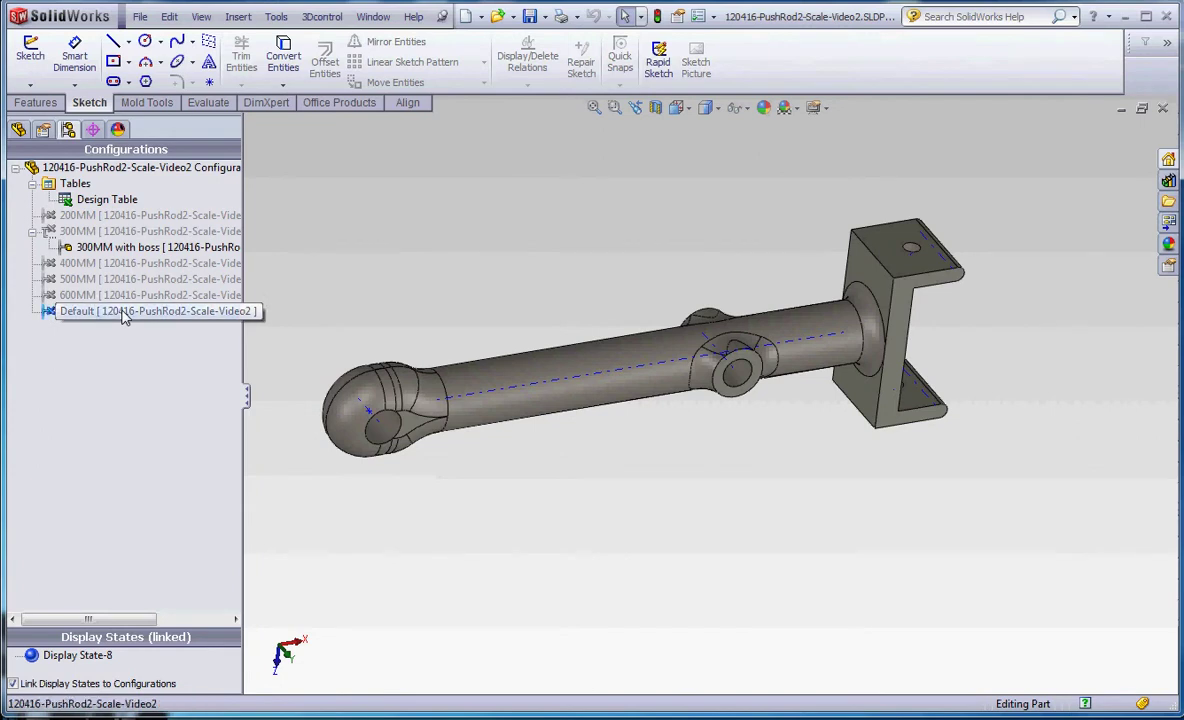
right_click(95, 200)
left_click(138, 231)
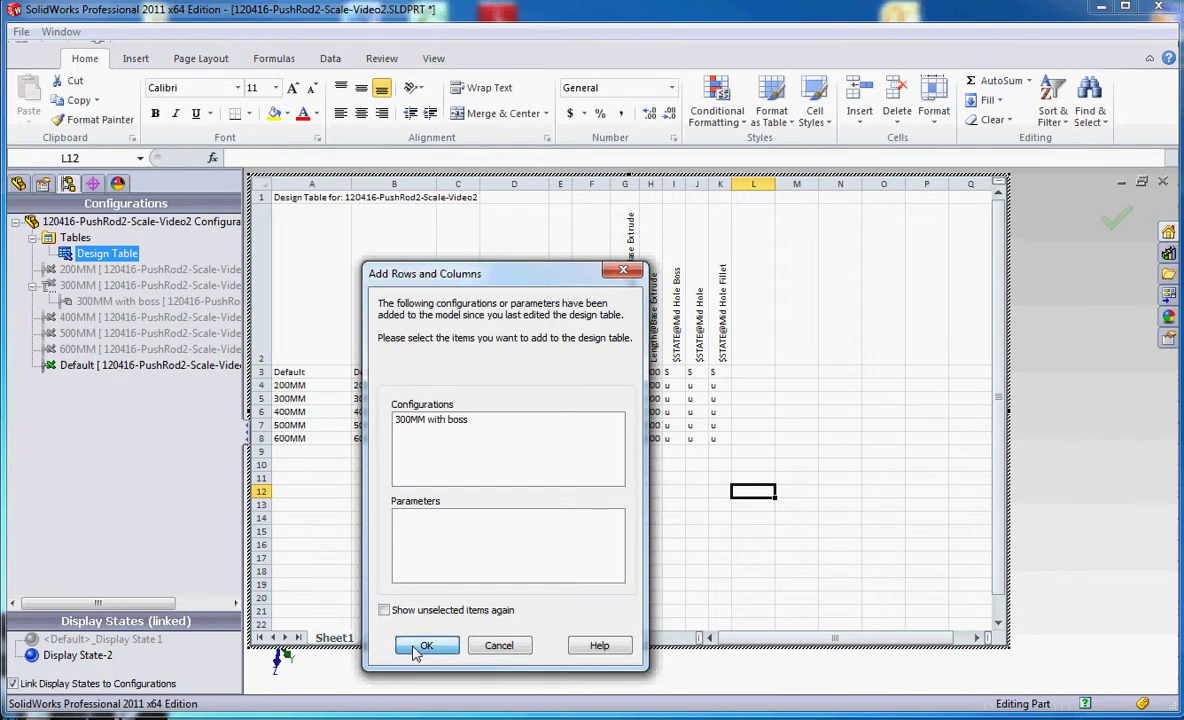
left_click(418, 648)
left_click(423, 539)
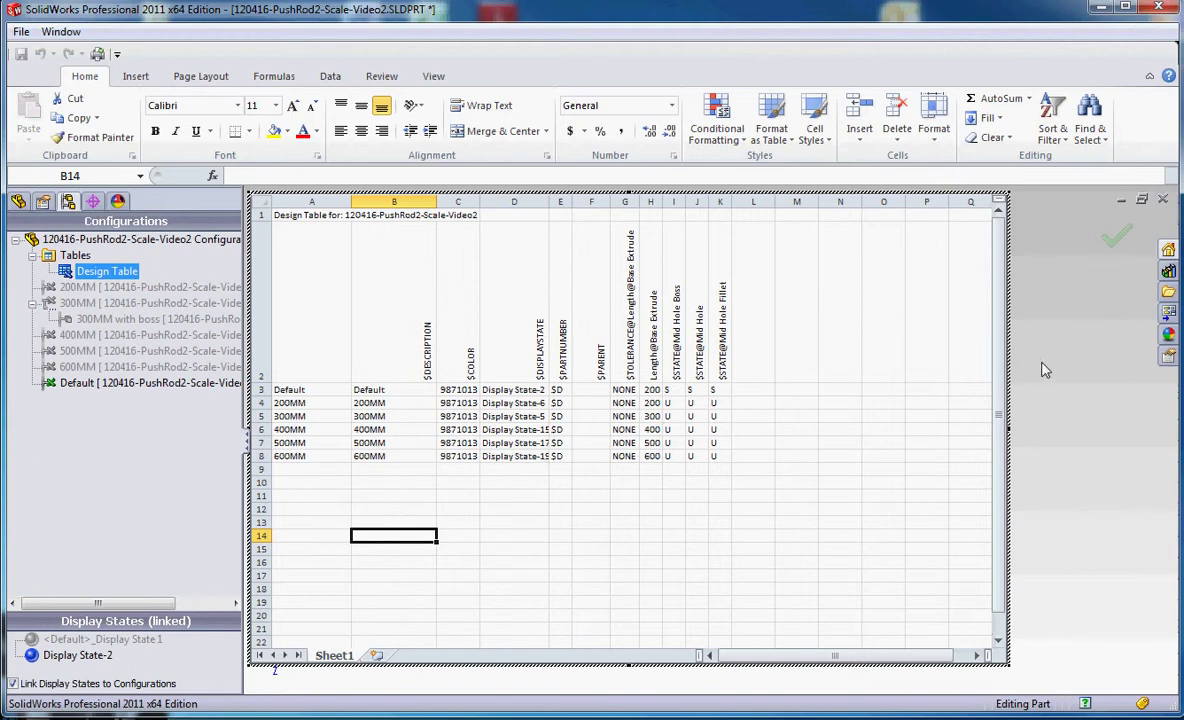
left_click(1040, 388)
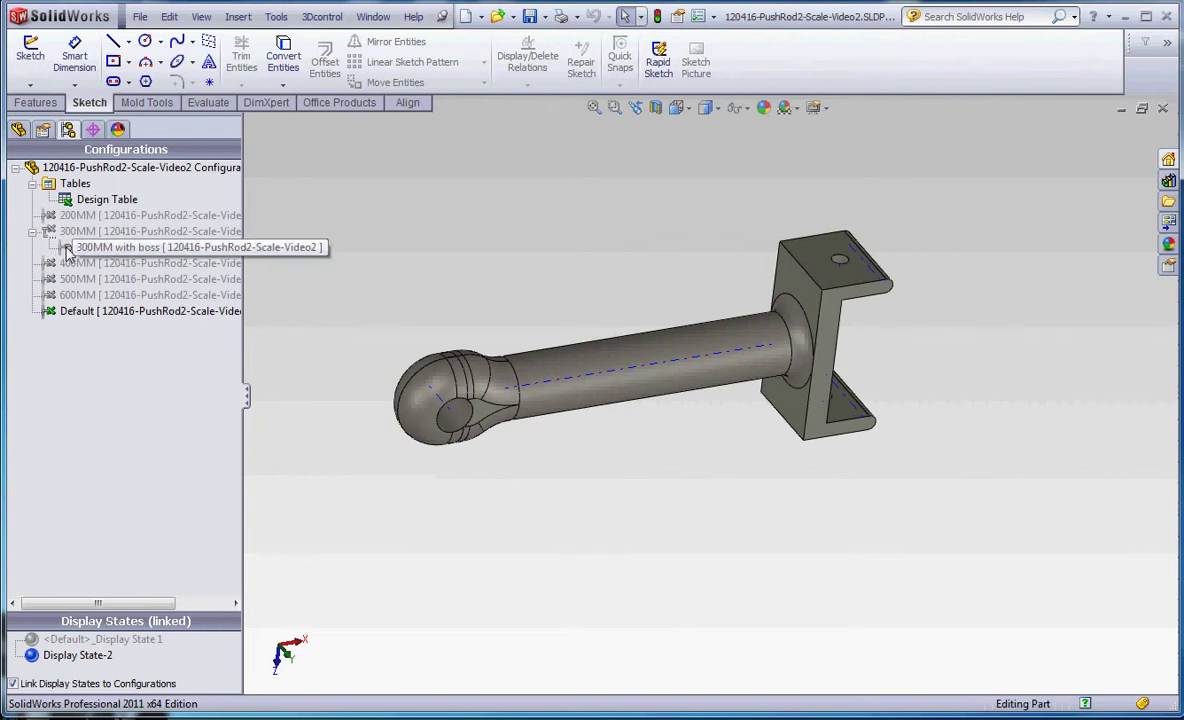
Step: Delete the leftover 300MM with boss configuration from the part
right_click(67, 251)
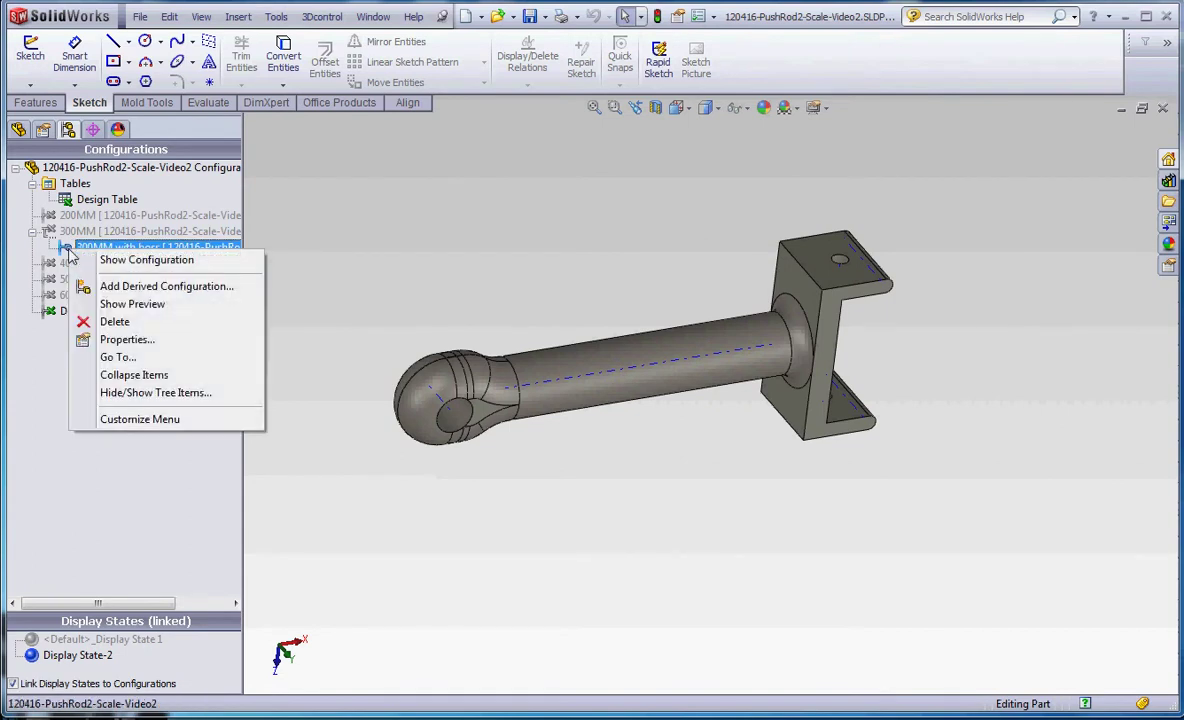
left_click(115, 321)
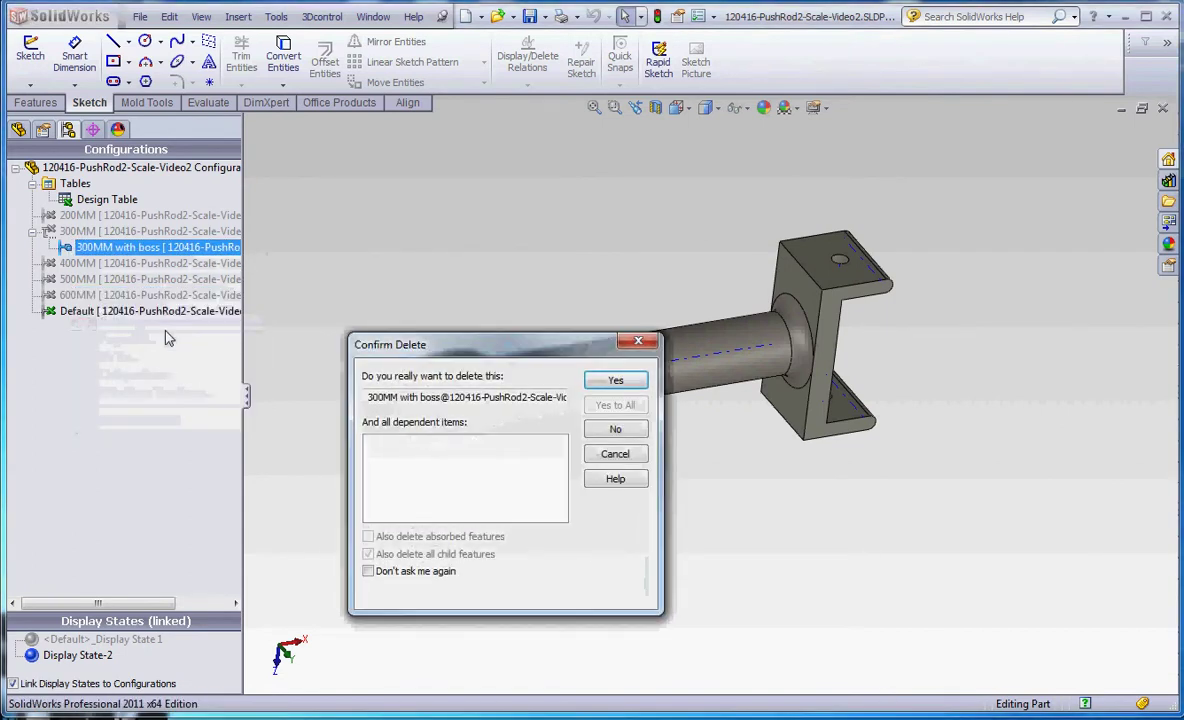
left_click(615, 382)
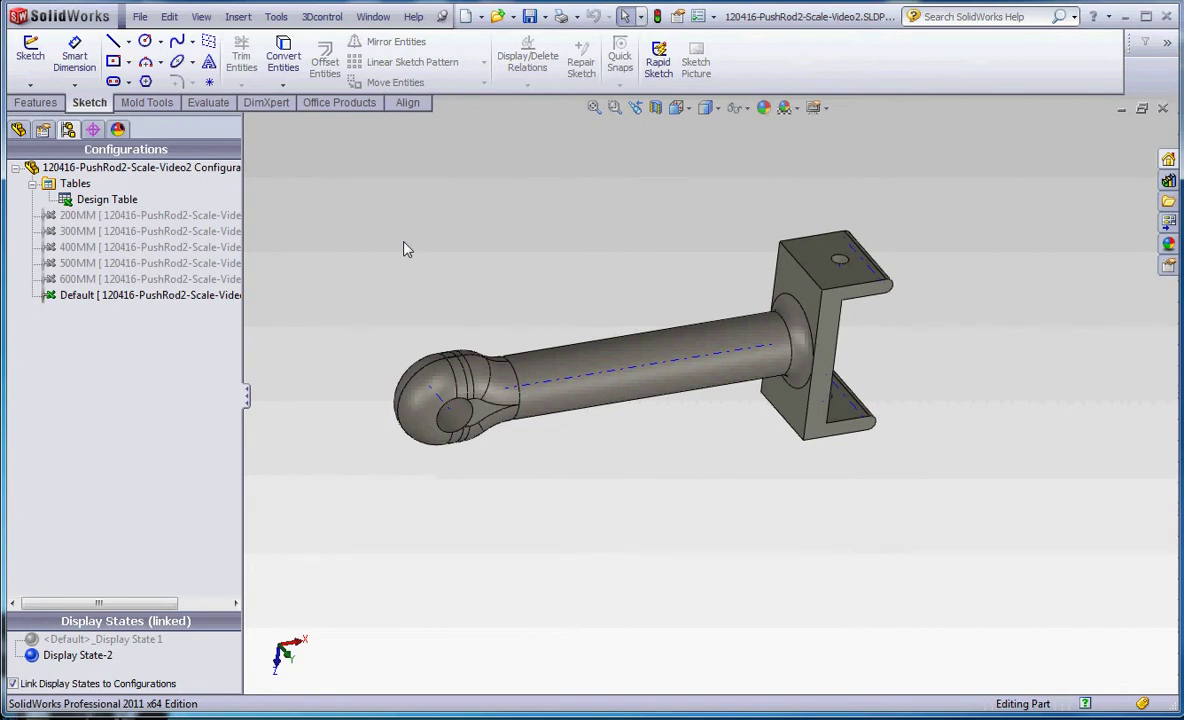
Step: Show the 200MM to 600MM configurations in turn to check the rod length and mid-hole boss, and return to 200MM
left_click(75, 184)
double_click(70, 218)
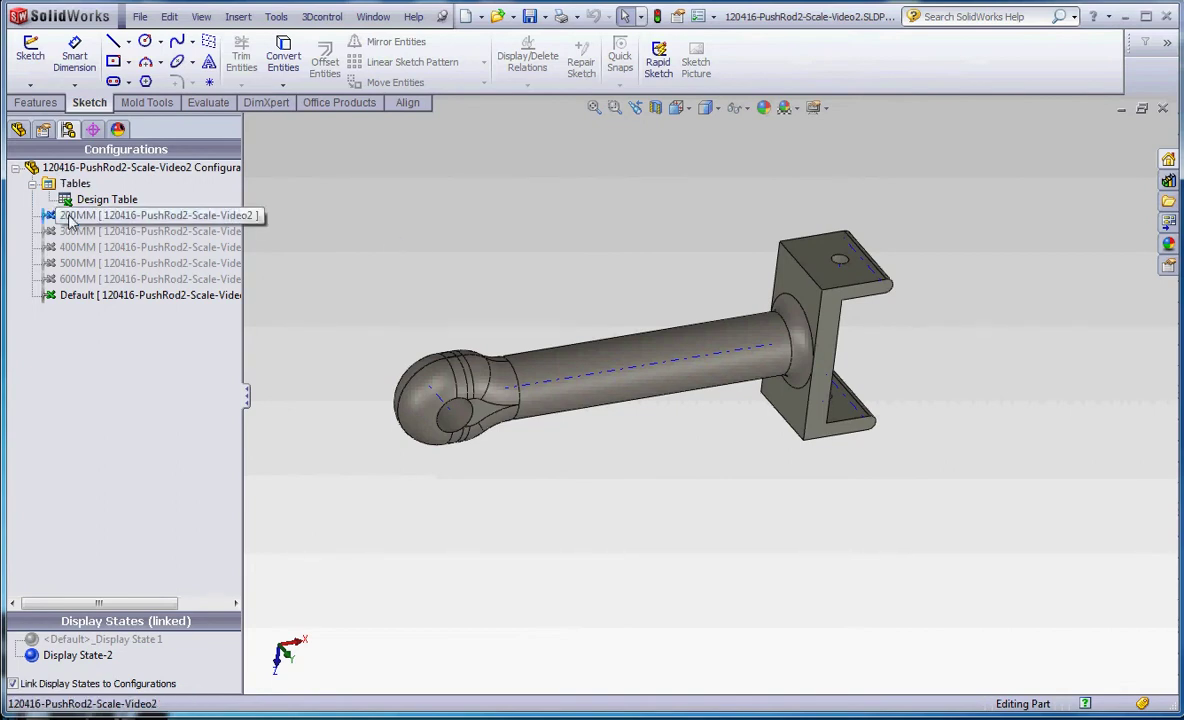
double_click(111, 232)
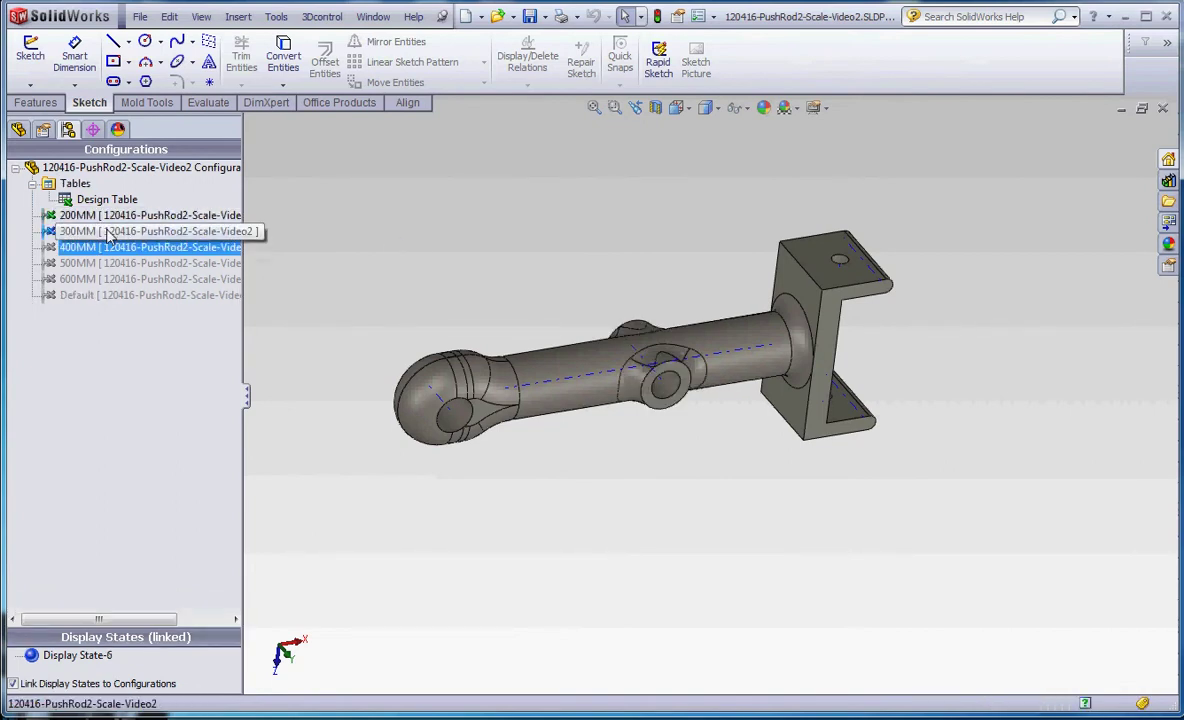
double_click(115, 249)
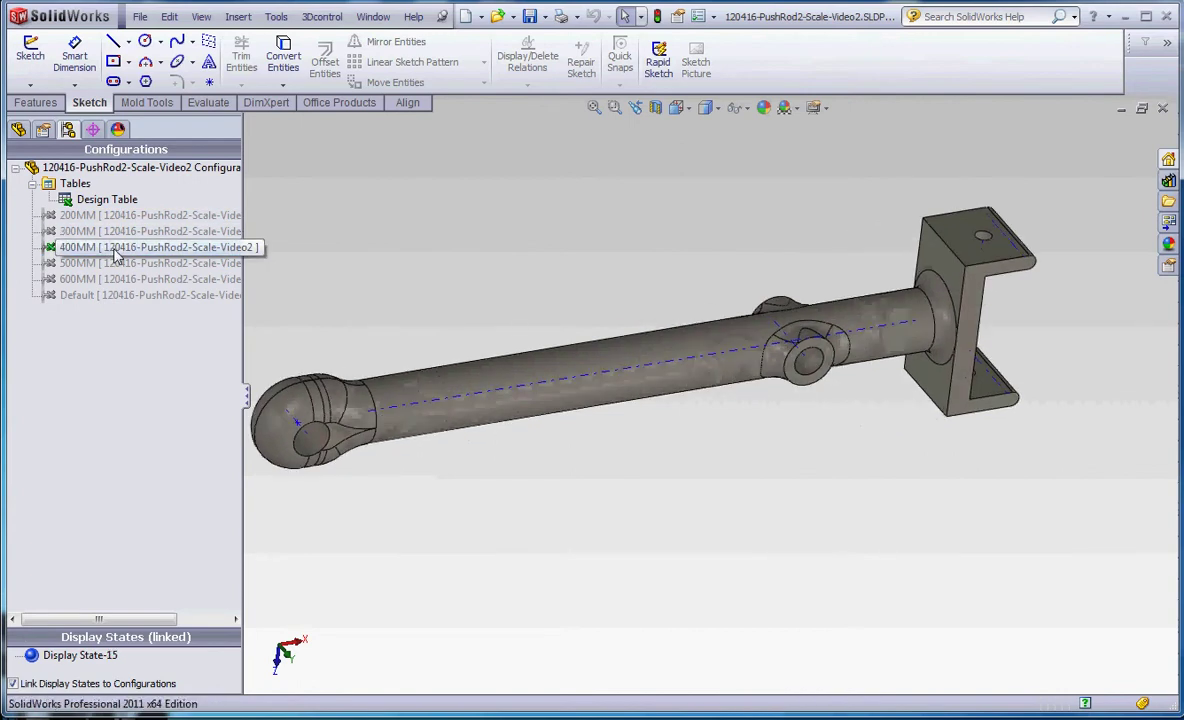
double_click(155, 263)
double_click(155, 279)
double_click(150, 215)
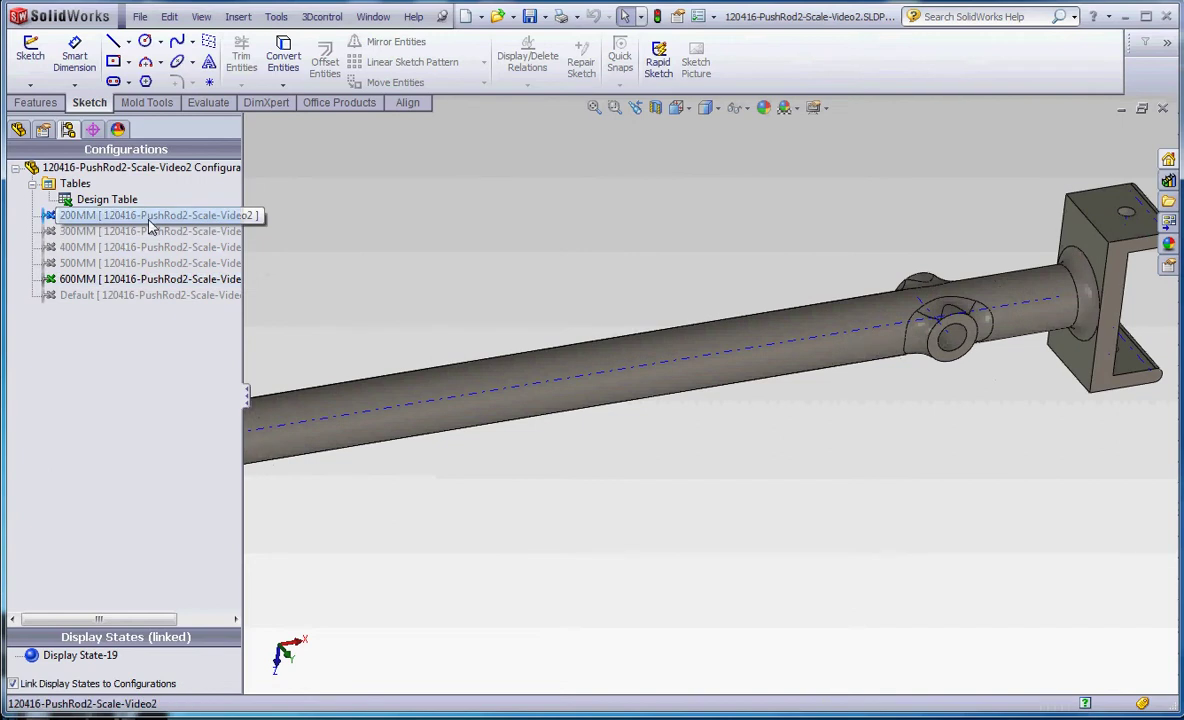